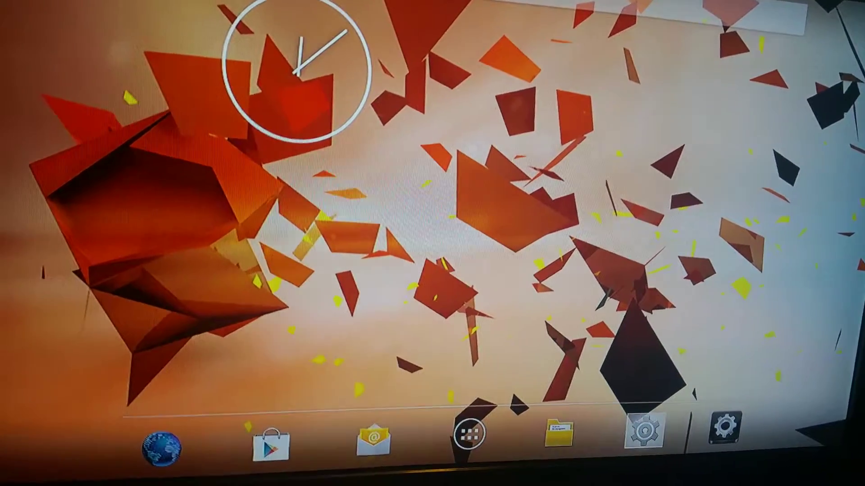
Step: Open Settings from the launcher and move down to the Security entry
{"action": "key", "text": "Return"}
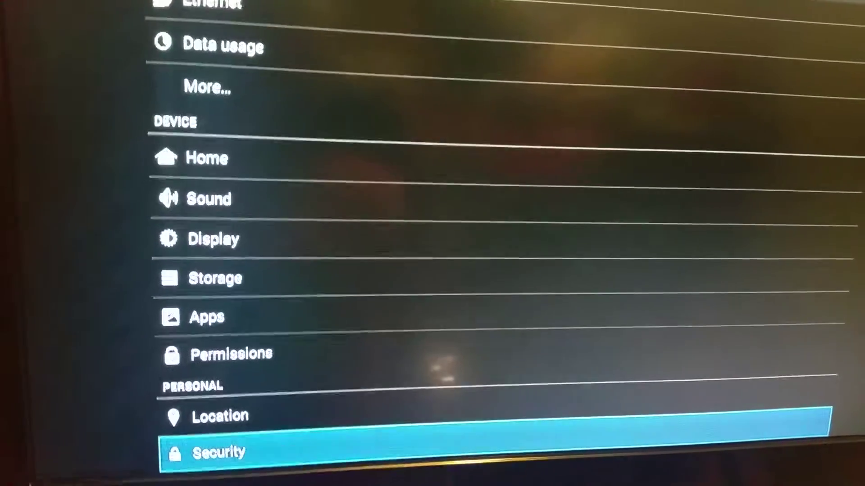
Step: Go to the Date & time page and switch off network-provided automatic date and time
{"action": "key", "text": "Down"}
{"action": "key", "text": "Down"}
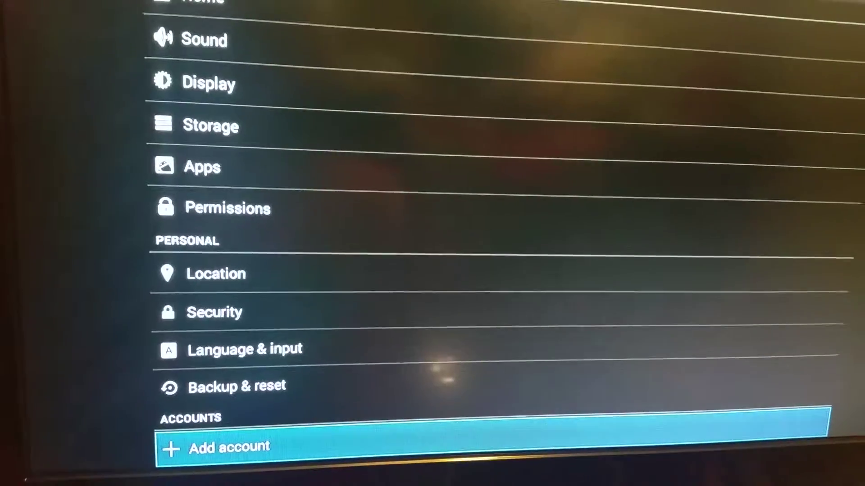
{"action": "key", "text": "Down"}
{"action": "key", "text": "Return"}
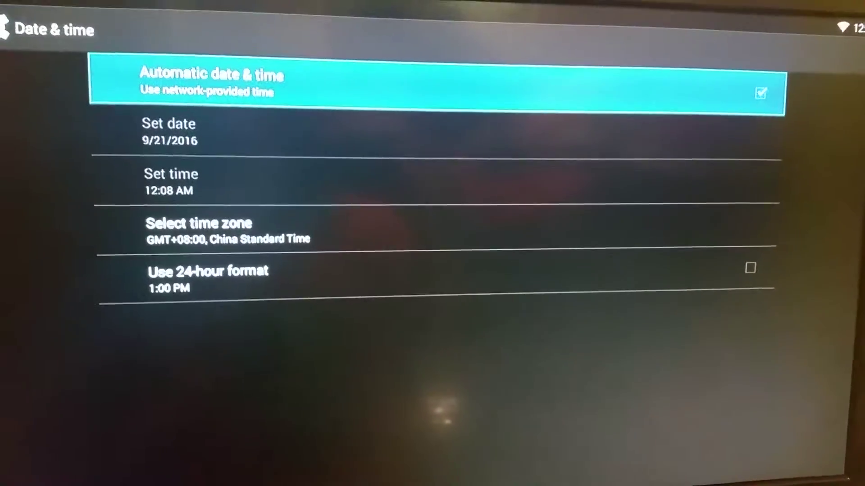
{"action": "key", "text": "Return"}
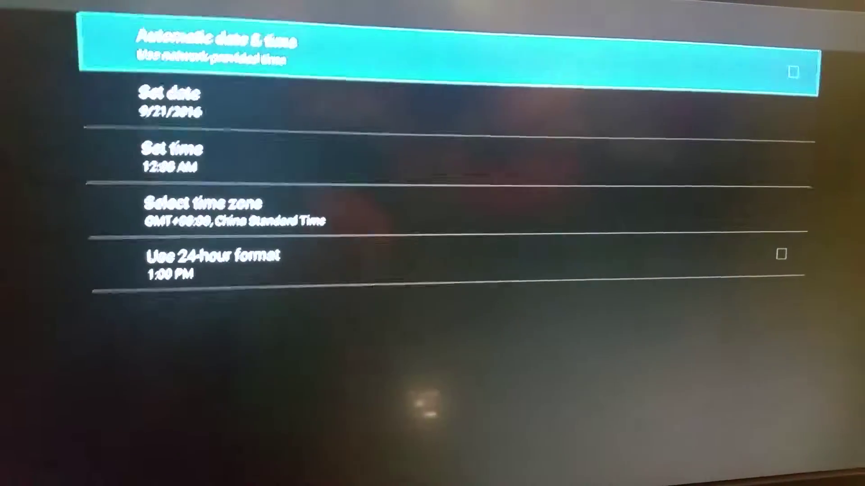
Step: Change the date from the 21st to 9/20/2016
{"action": "key", "text": "Down"}
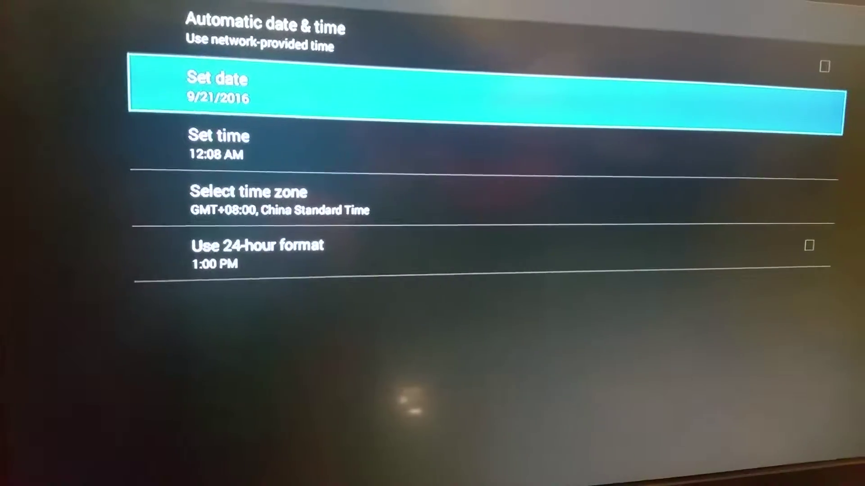
{"action": "key", "text": "Return"}
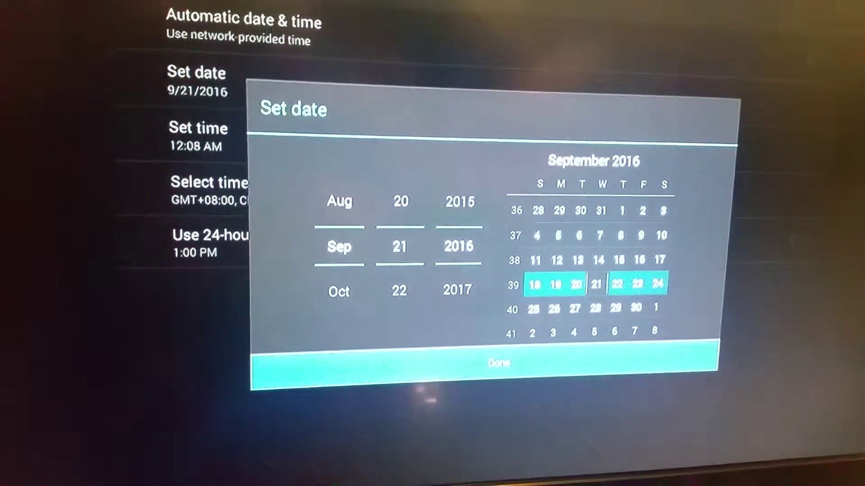
{"action": "key", "text": "Right"}
{"action": "key", "text": "Left"}
{"action": "key", "text": "Up"}
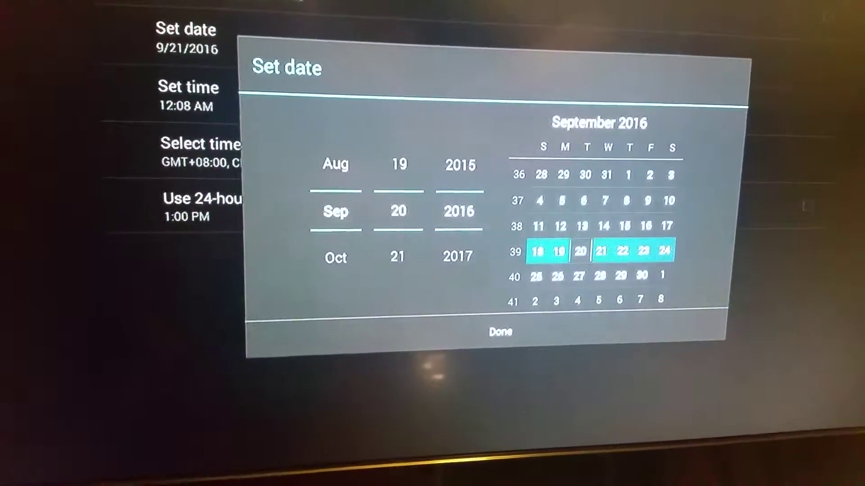
{"action": "key", "text": "Right"}
{"action": "key", "text": "Down"}
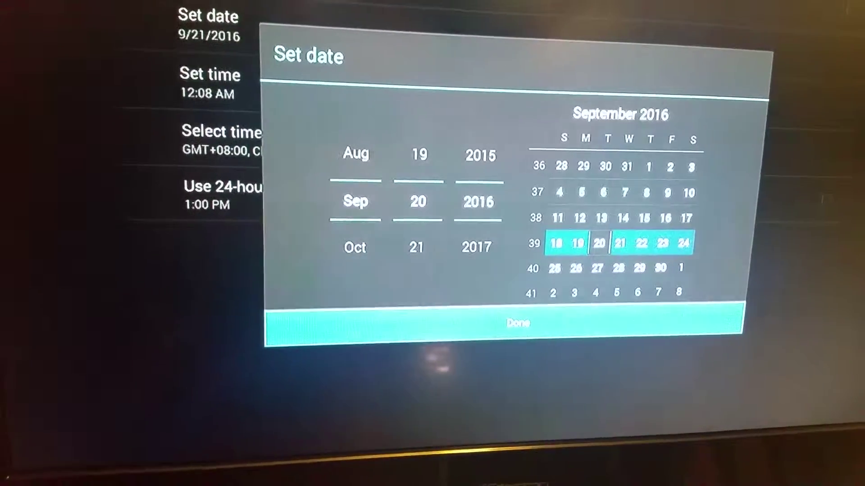
{"action": "key", "text": "Return"}
Step: Set the time to 12:09 PM by switching AM to PM
{"action": "key", "text": "Down"}
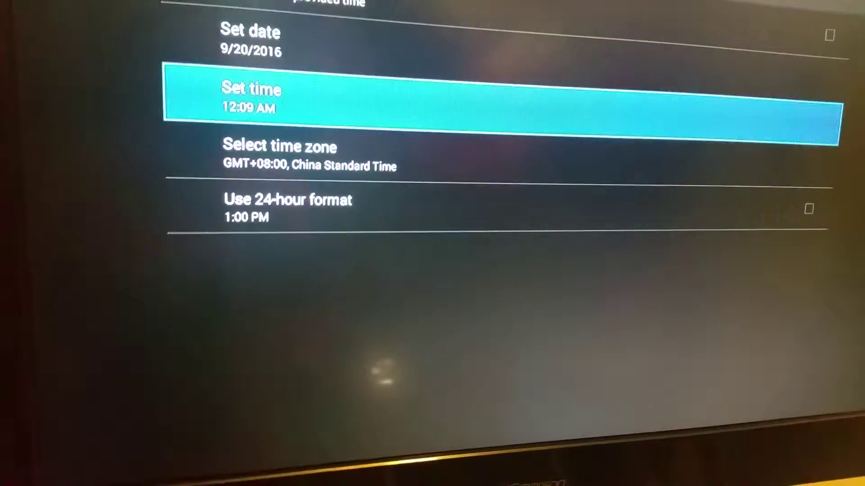
{"action": "key", "text": "Return"}
{"action": "key", "text": "Down"}
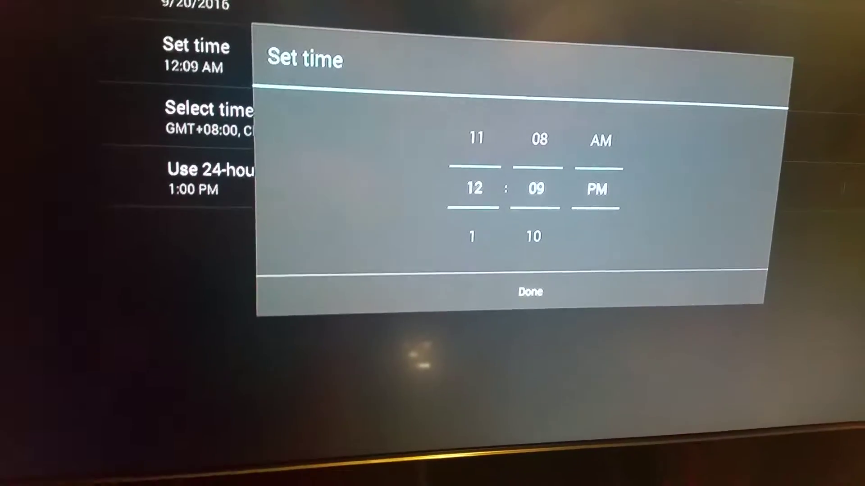
{"action": "key", "text": "Down"}
{"action": "key", "text": "Return"}
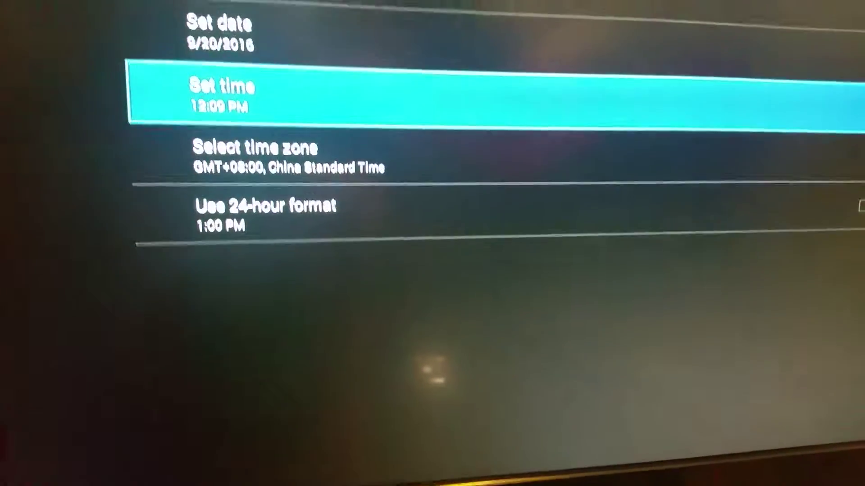
{"action": "key", "text": "Down"}
{"action": "key", "text": "Return"}
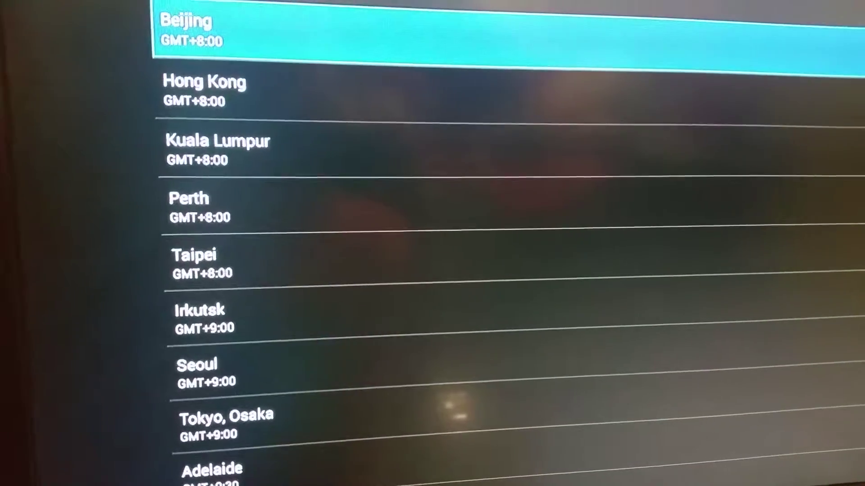
Step: Scroll up the time zone list from the GMT+4 zones to Santiago and the GMT-3:00 zones
{"action": "key", "text": "Up"}
{"action": "key", "text": "Up"}
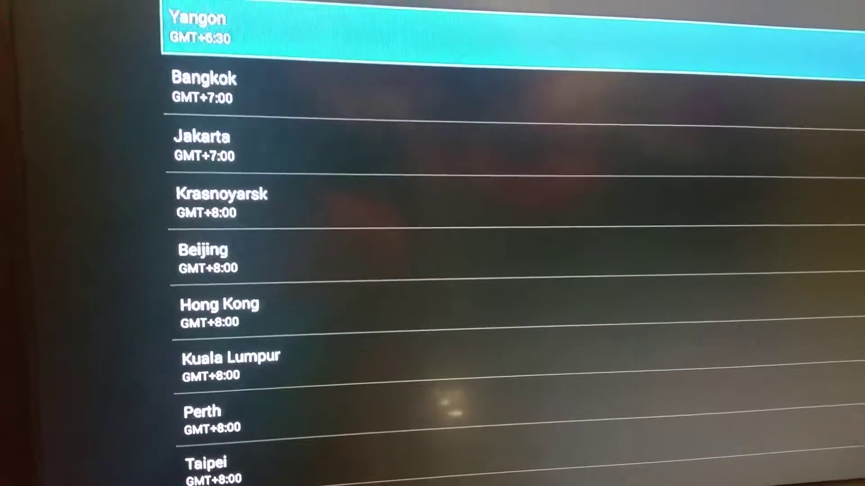
{"action": "key", "text": "Up"}
{"action": "key", "text": "Up"}
{"action": "key", "text": "Up"}
{"action": "key", "text": "Up"}
{"action": "key", "text": "Up"}
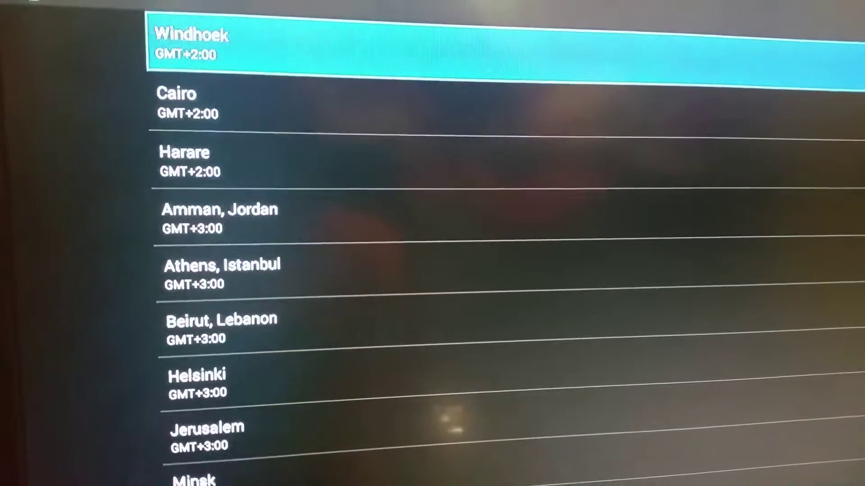
{"action": "key", "text": "Up"}
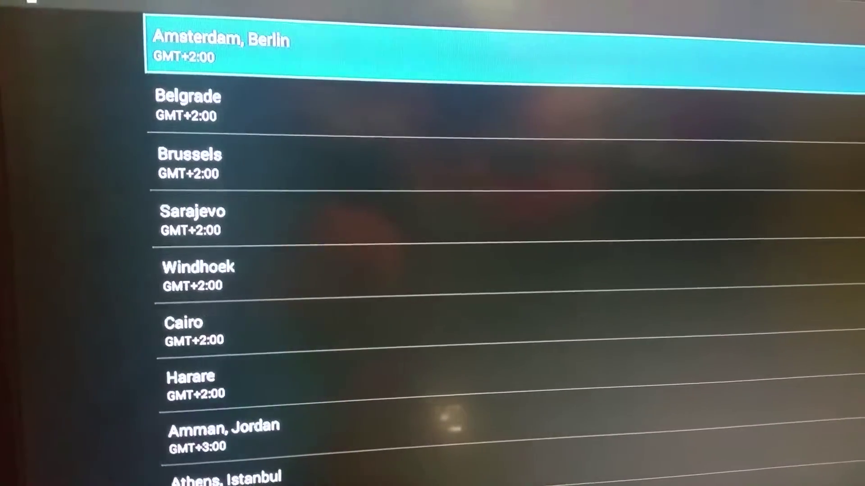
{"action": "key", "text": "Up"}
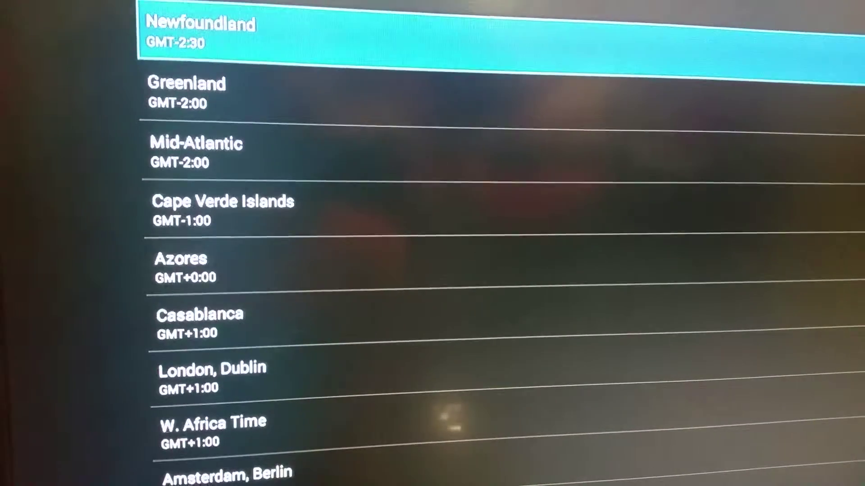
{"action": "key", "text": "Up"}
{"action": "key", "text": "Up"}
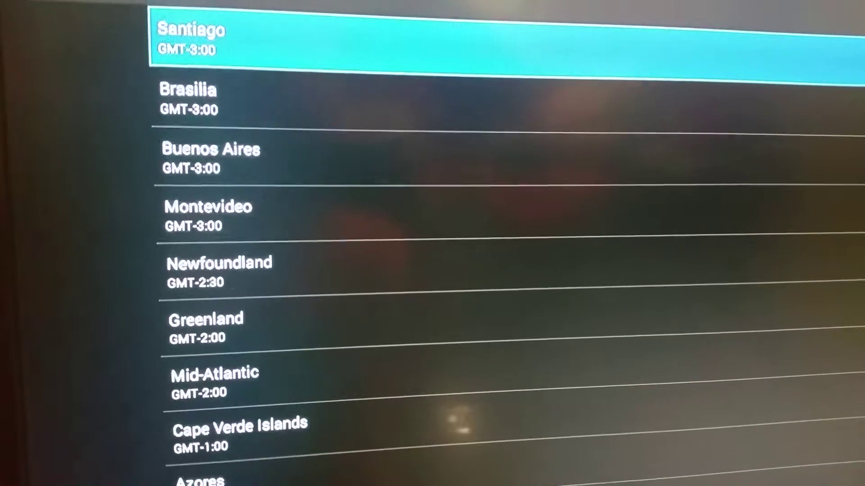
{"action": "key", "text": "Up"}
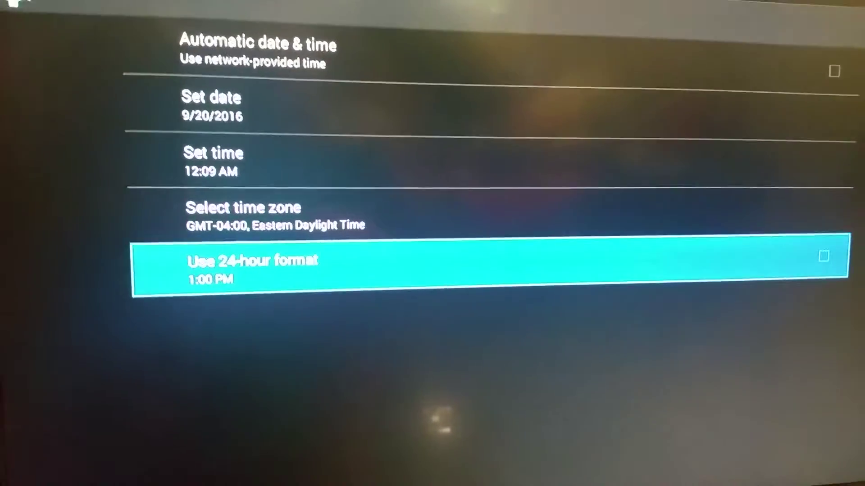
Step: Re-check Automatic date & time with the zone at GMT-04:00 Eastern Daylight Time, then go back
{"action": "key", "text": "Up"}
{"action": "key", "text": "Up"}
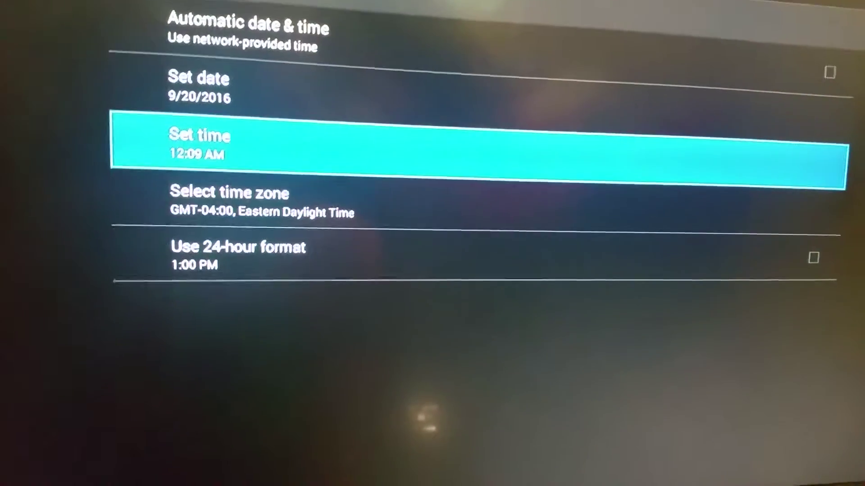
{"action": "key", "text": "Up"}
{"action": "key", "text": "Up"}
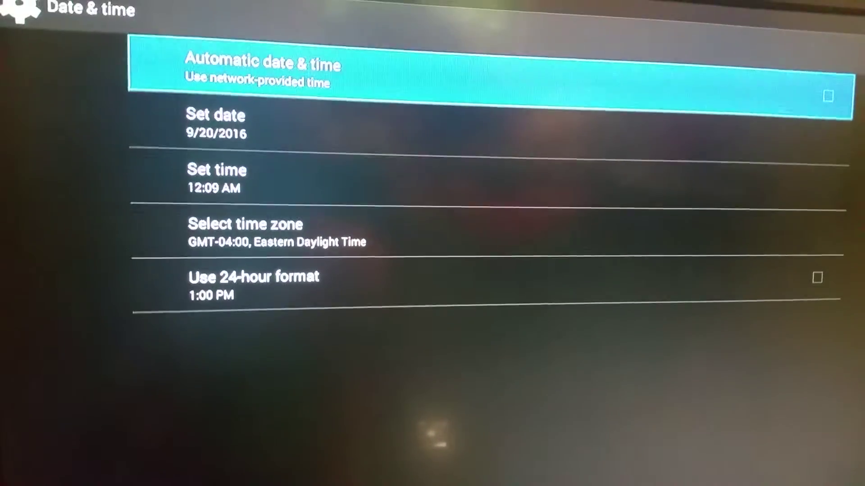
{"action": "key", "text": "Return"}
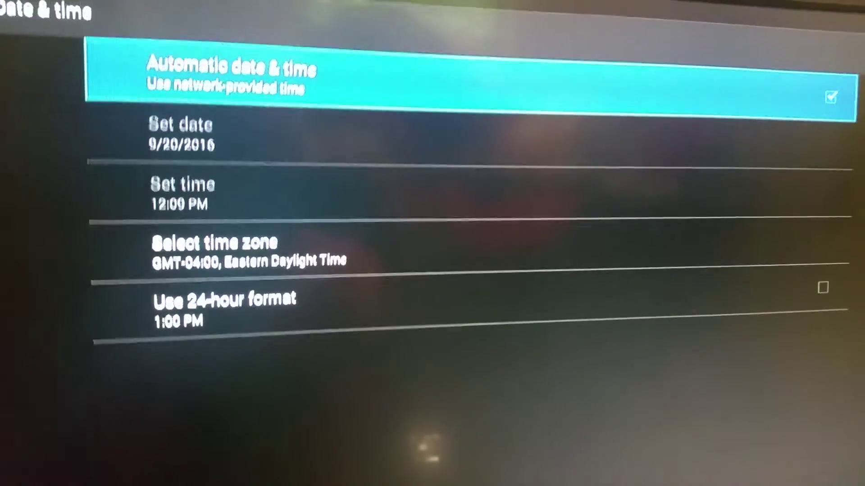
{"action": "key", "text": "Escape"}
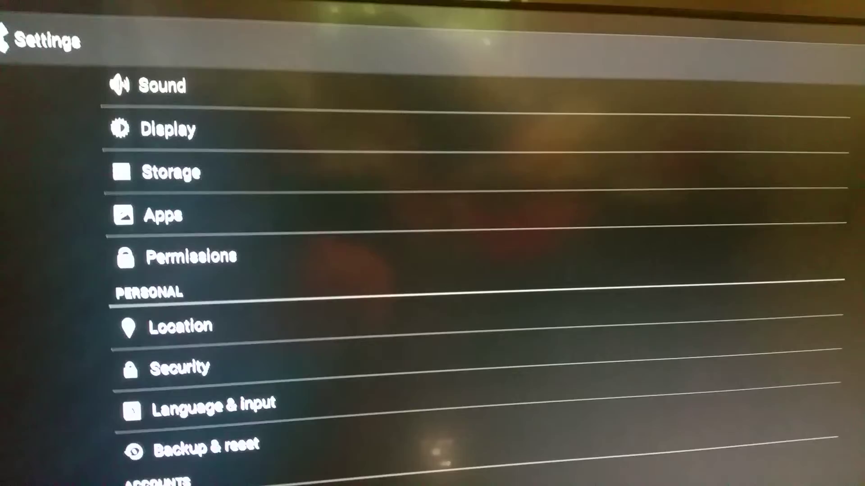